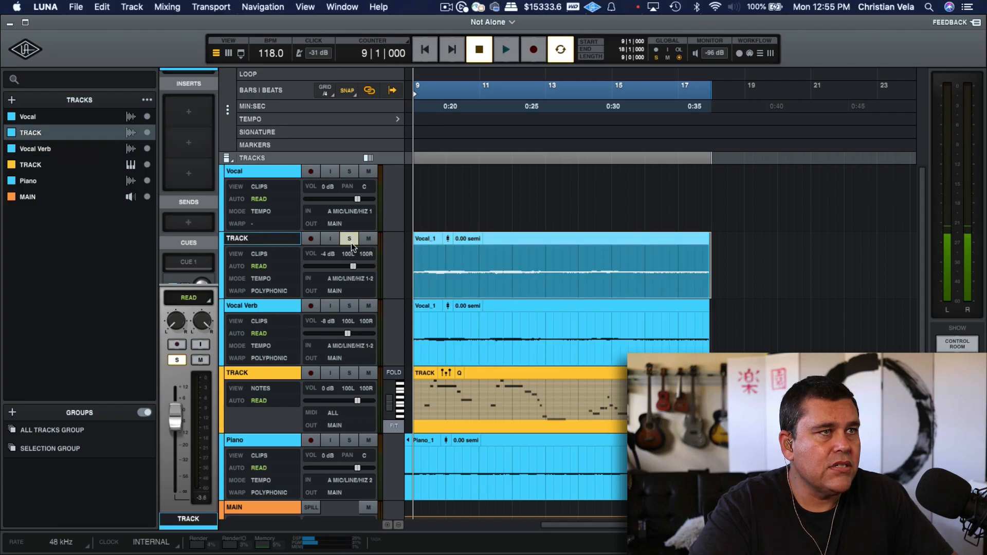
Listen to the soloed stereo vocal copy, then take it out of solo and stop playback.
key(space)
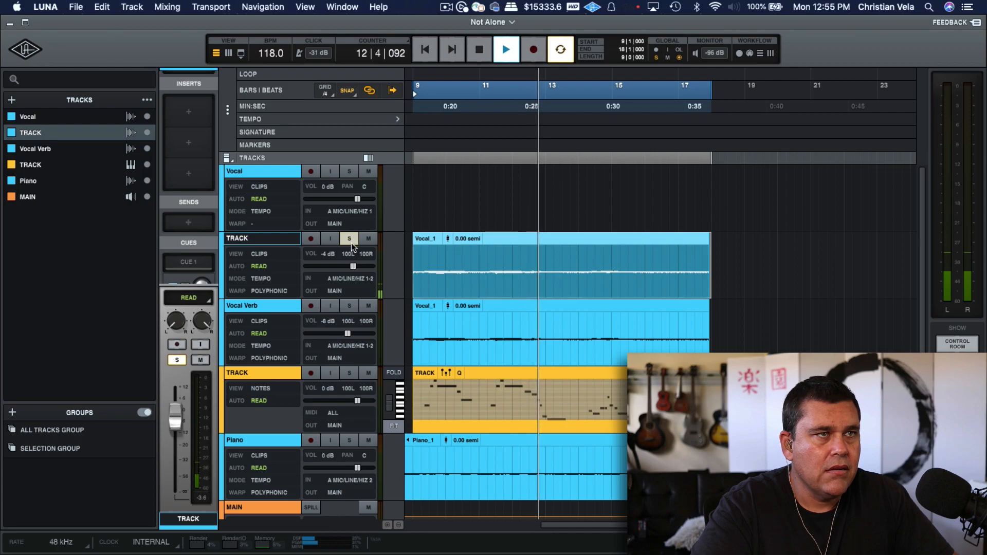
click(349, 240)
key(space)
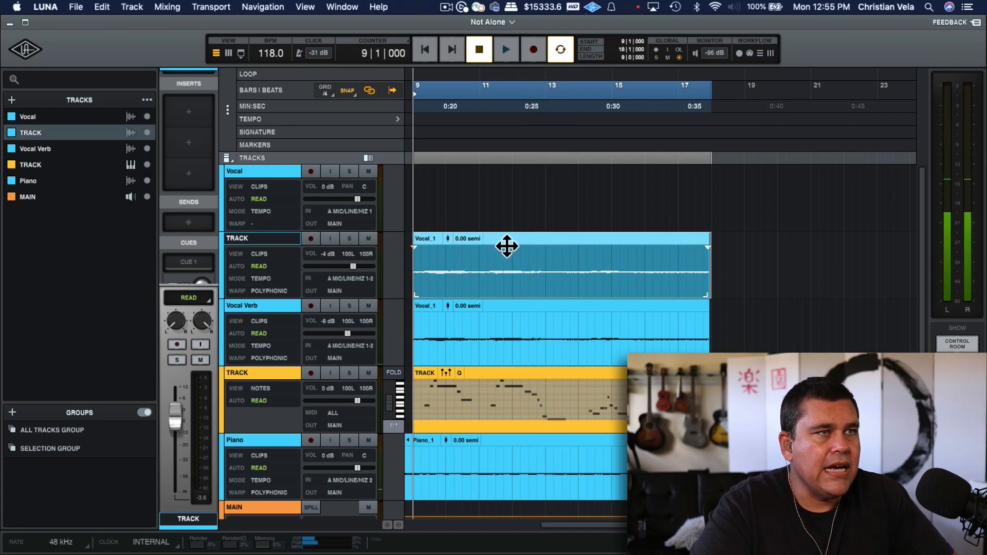
Load Melodyne in the first insert slot of the stereo vocal copy track.
scroll(163, 174, up, 3)
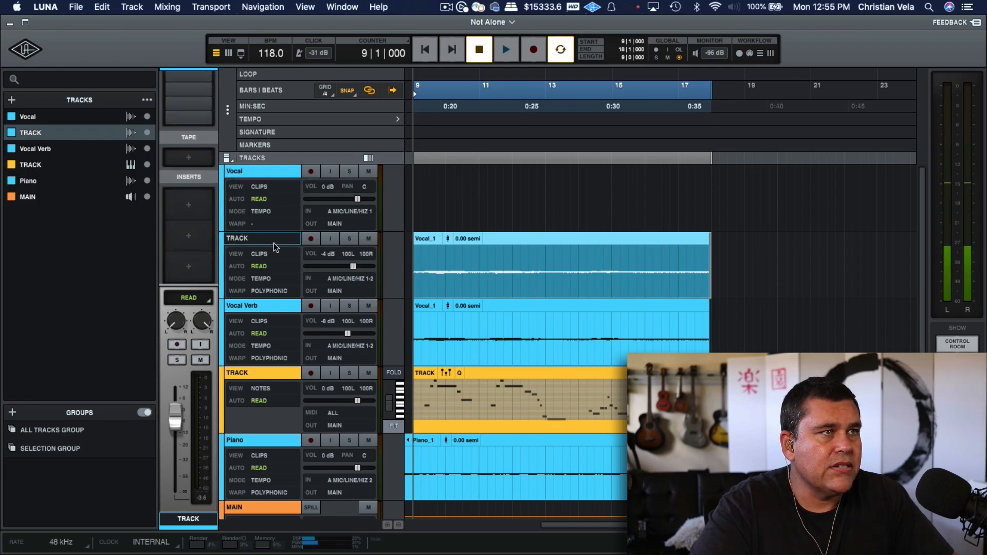
click(189, 208)
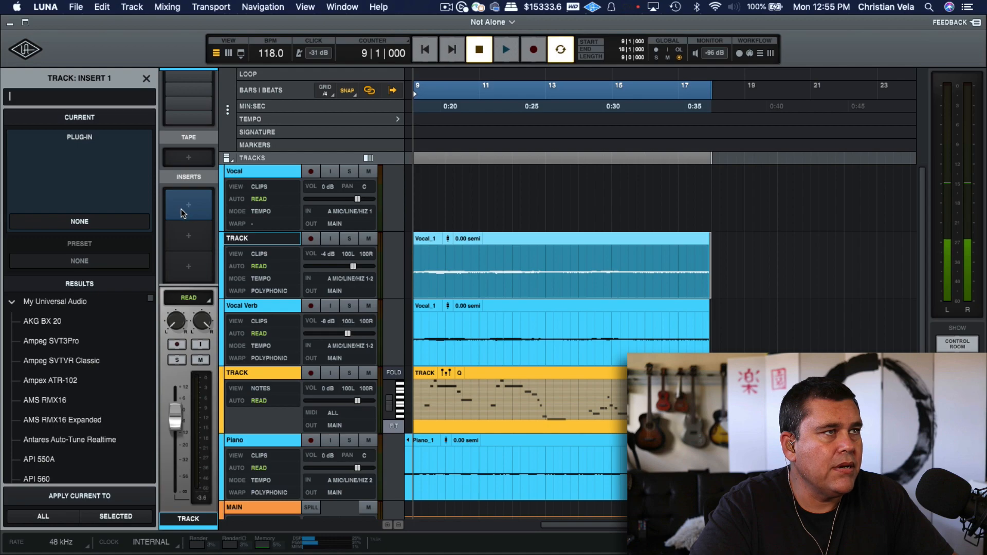
text(melo)
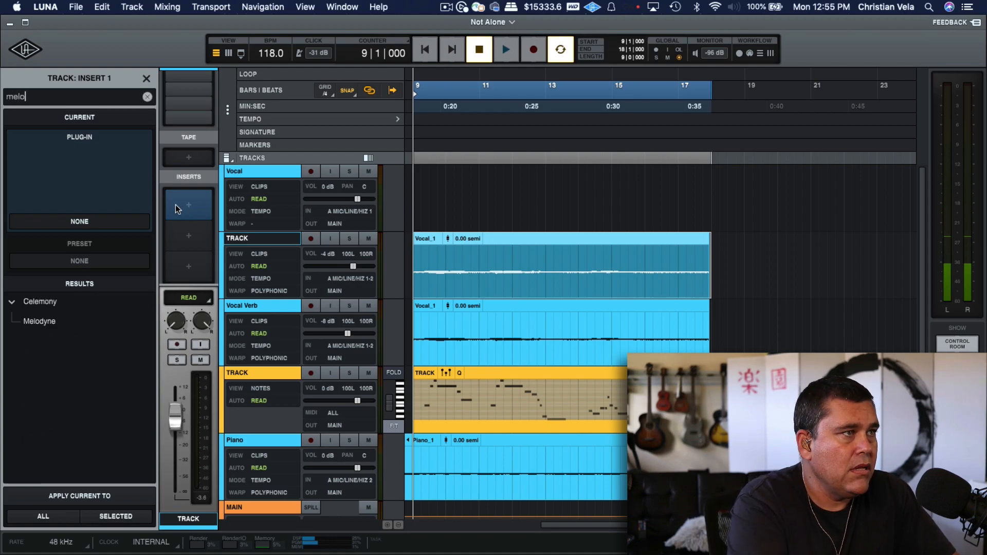
click(104, 320)
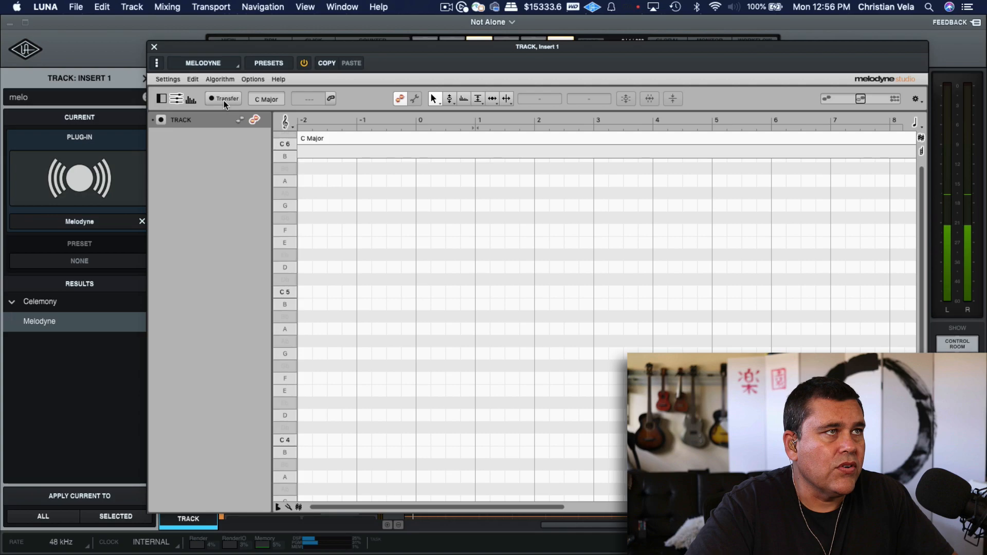
Transfer the vocal clip into Melodyne in real time, muting the Vocal Verb track while it plays.
key(super+Tab)
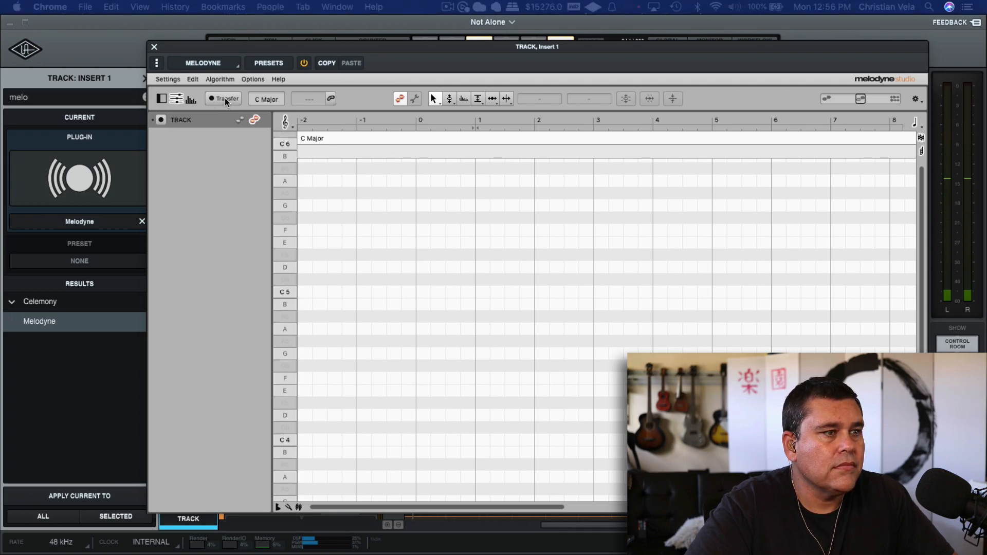
click(225, 100)
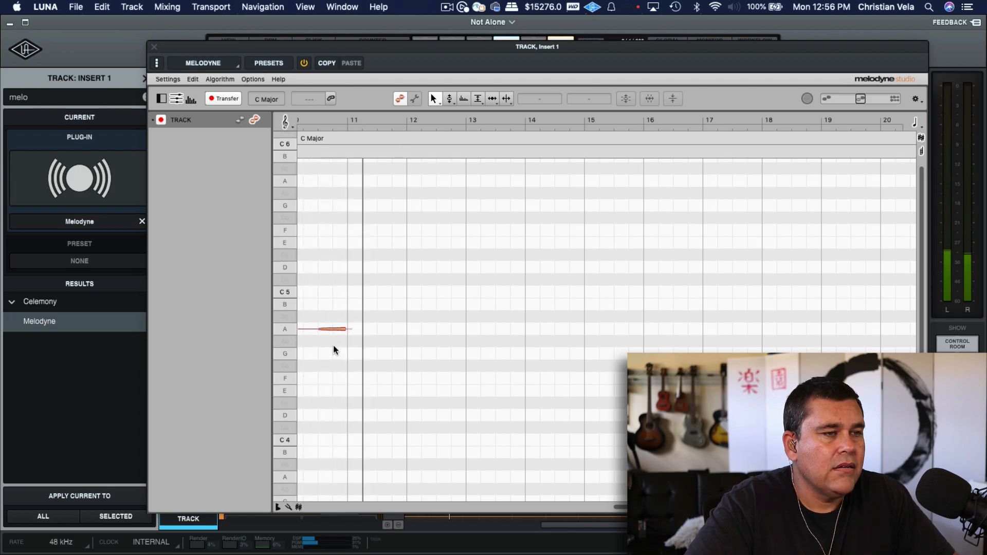
drag(354, 48, 615, 53)
click(367, 306)
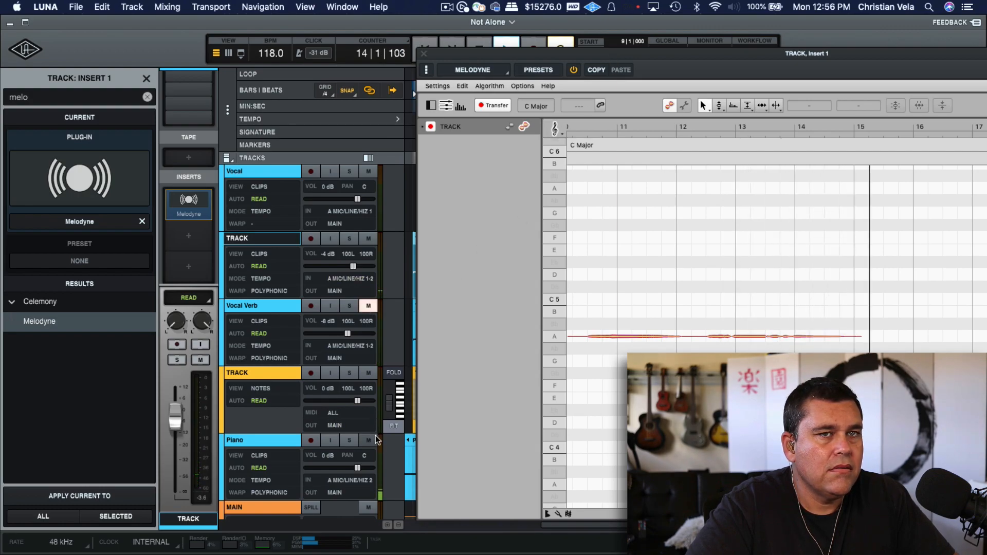
drag(715, 50, 487, 40)
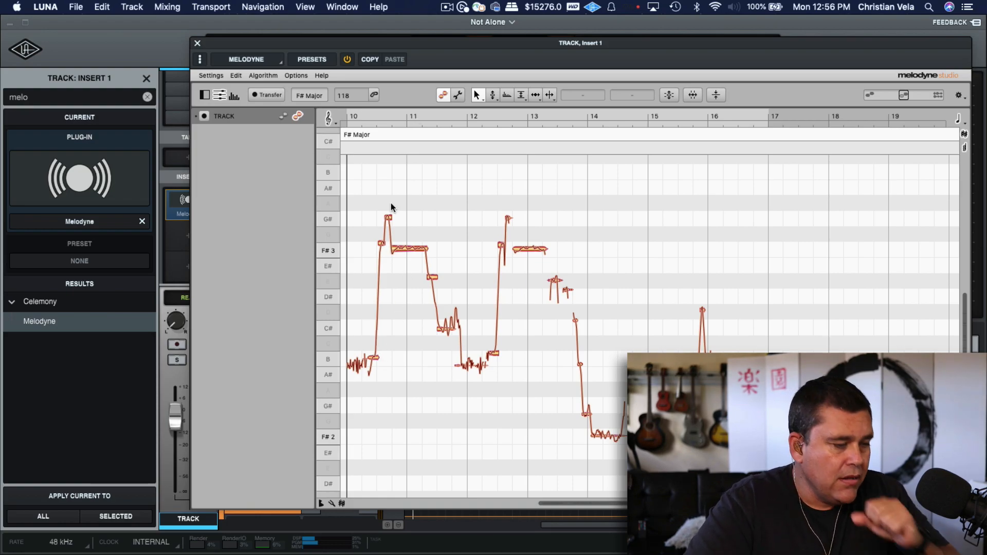
Save the detected notes as a MIDI file named vocal in the Not Alone folder, then close the Melodyne window.
click(235, 75)
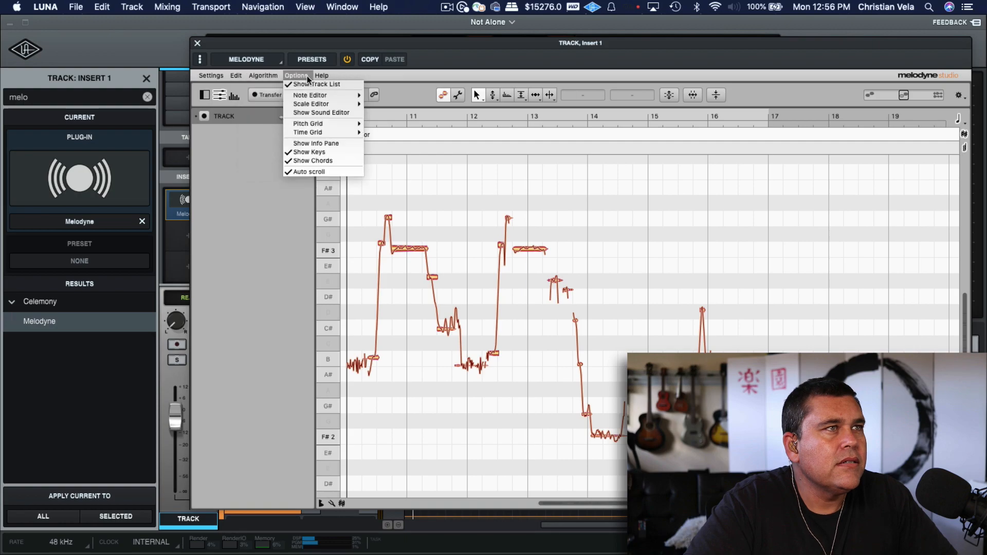
click(210, 76)
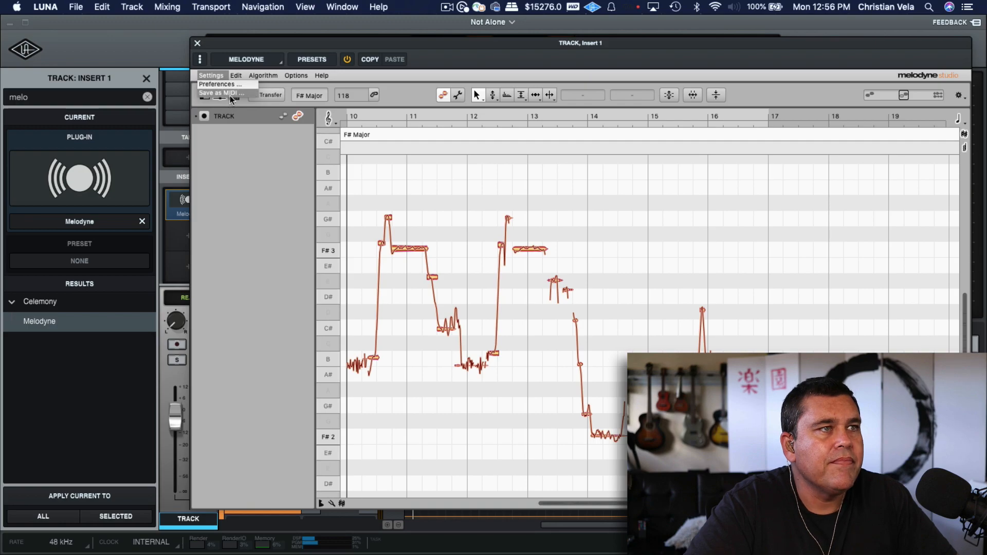
click(231, 96)
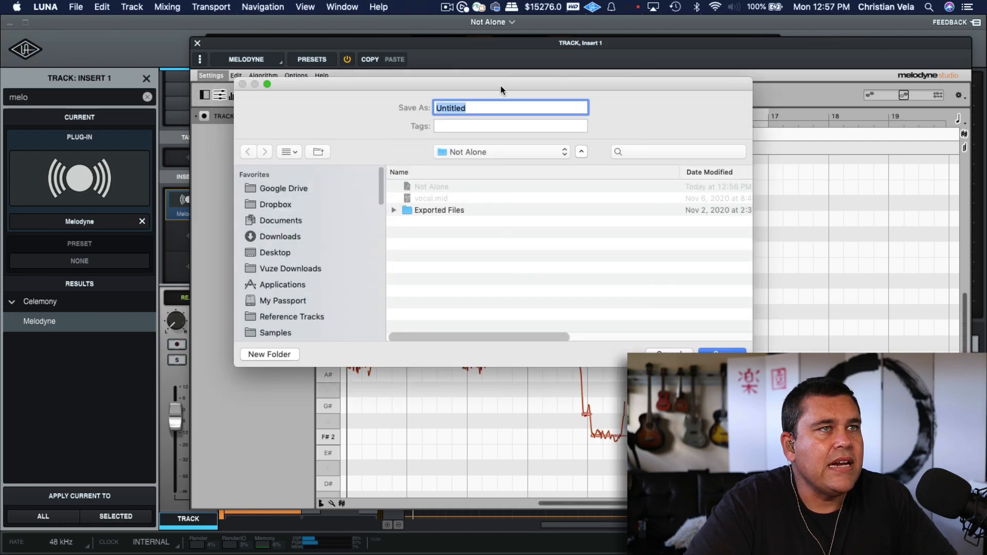
click(452, 181)
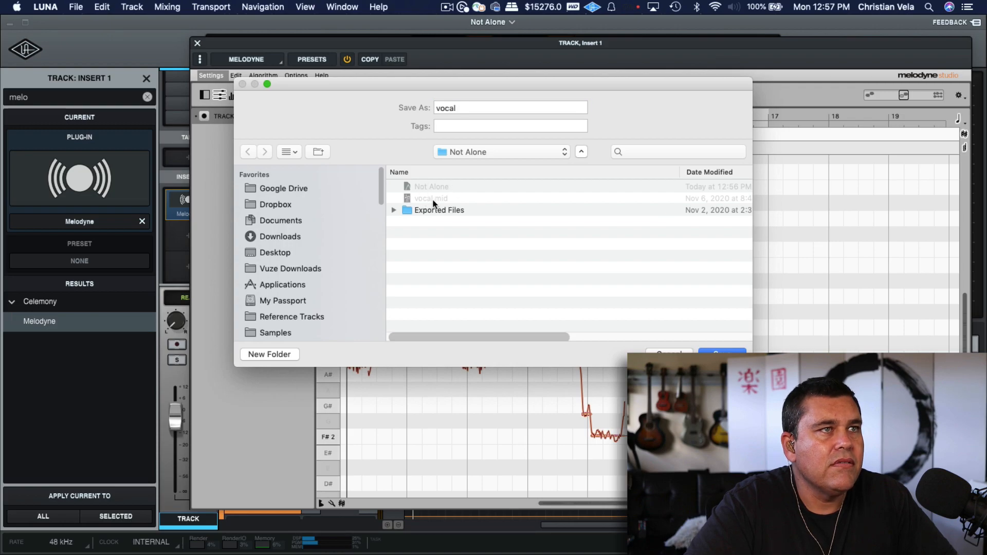
key(Return)
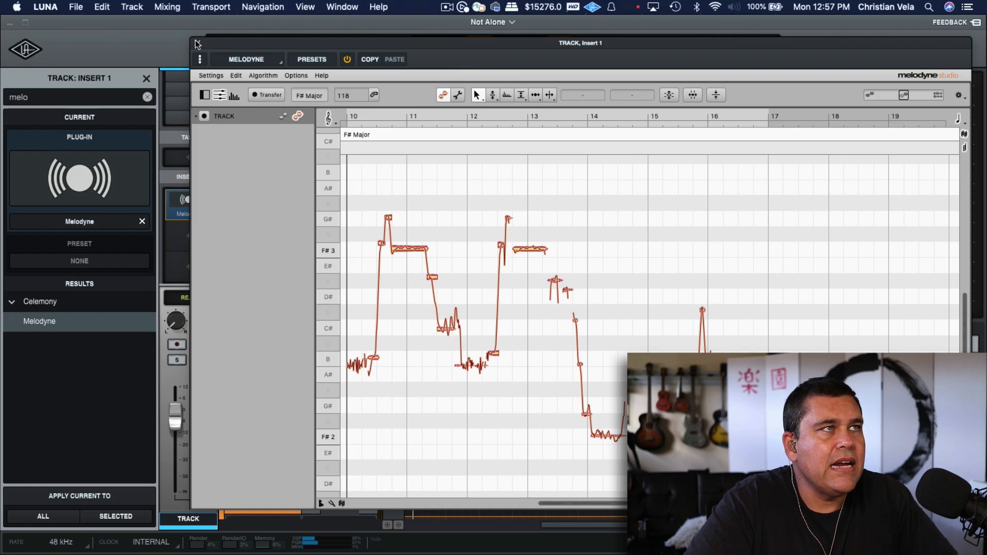
click(196, 44)
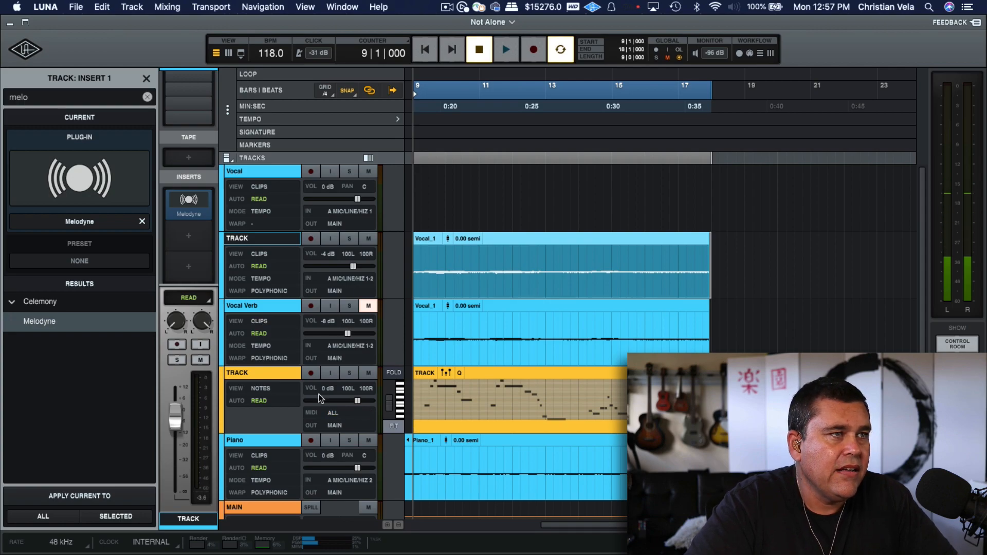
Zoom into the MIDI clip on the yellow instrument track to examine its notes, then restore the full track overview.
click(599, 383)
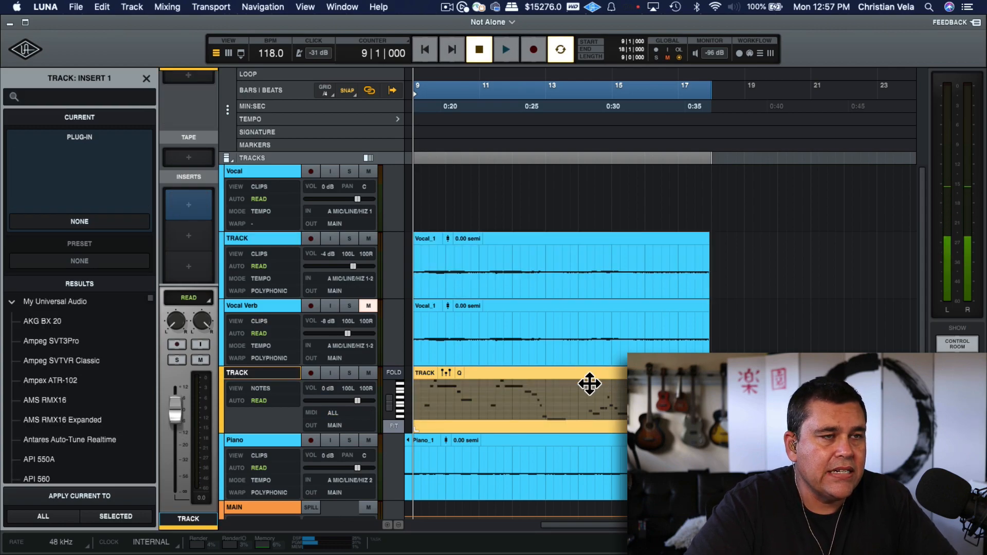
double_click(525, 387)
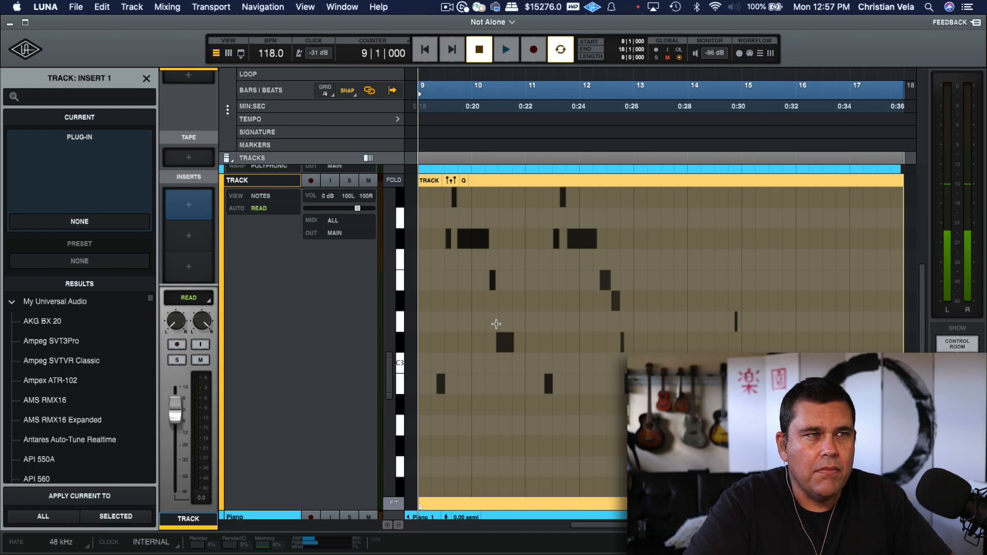
scroll(496, 324, up, 3)
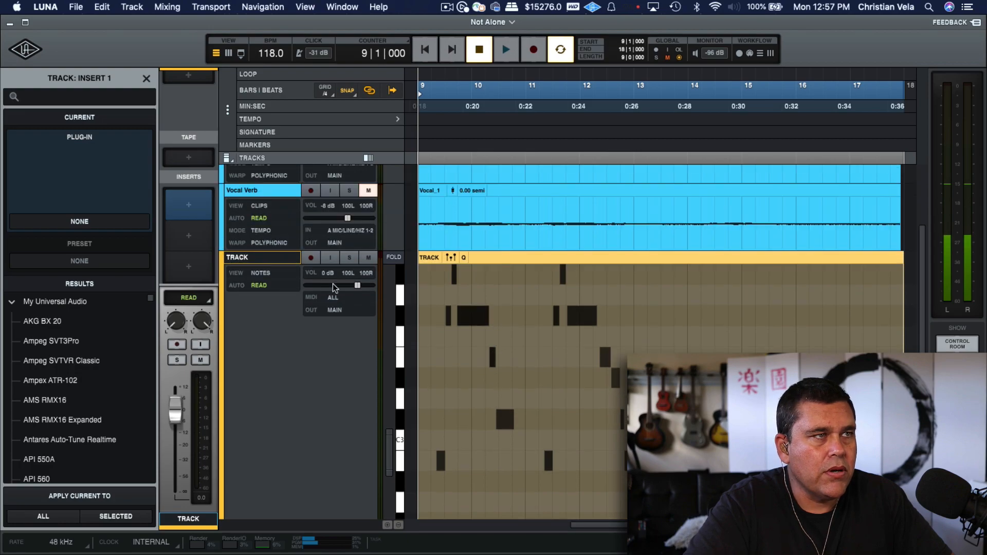
key(e)
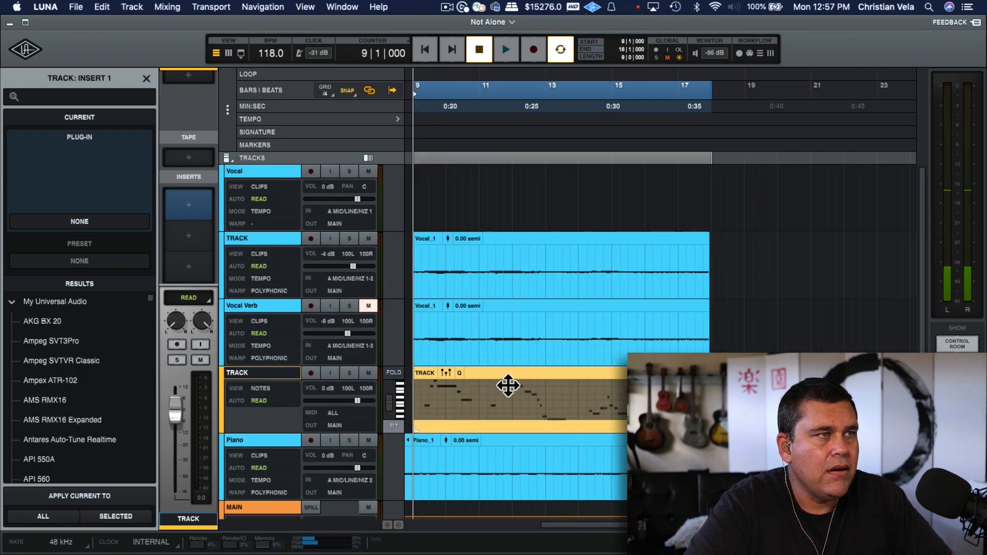
Compare the inserts on the stereo vocal copy and Vocal Verb, and inspect the EMT 250 reverb settings on Vocal Verb.
click(279, 241)
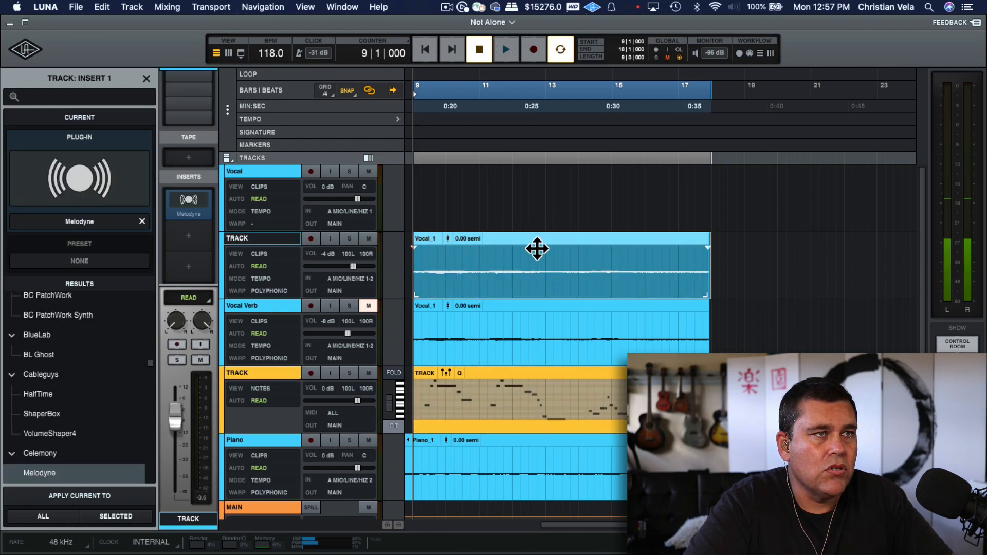
click(267, 307)
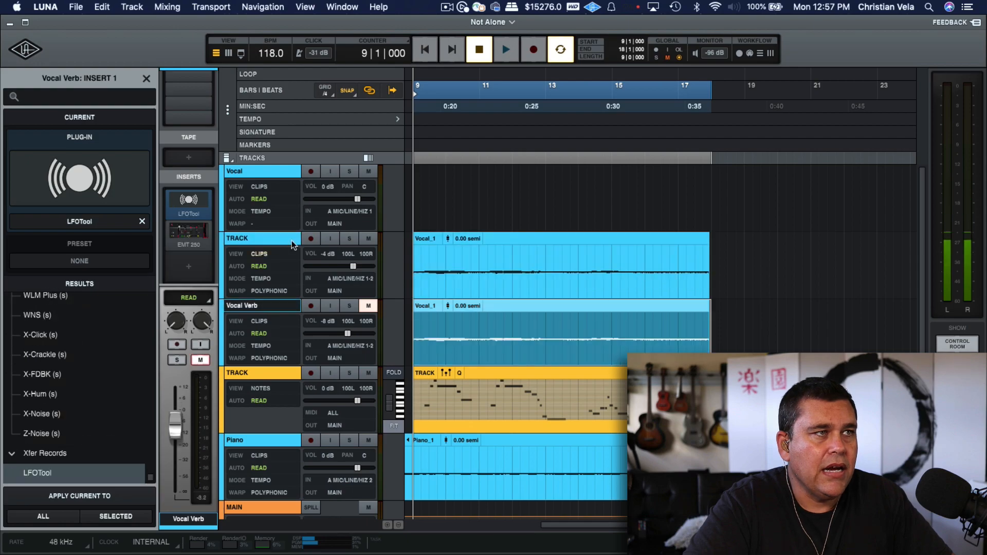
click(252, 242)
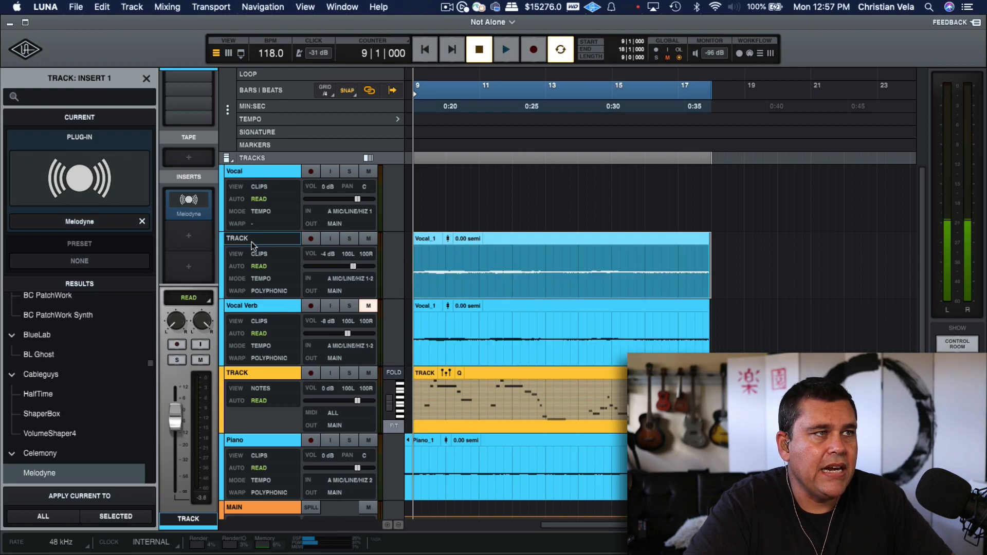
click(268, 307)
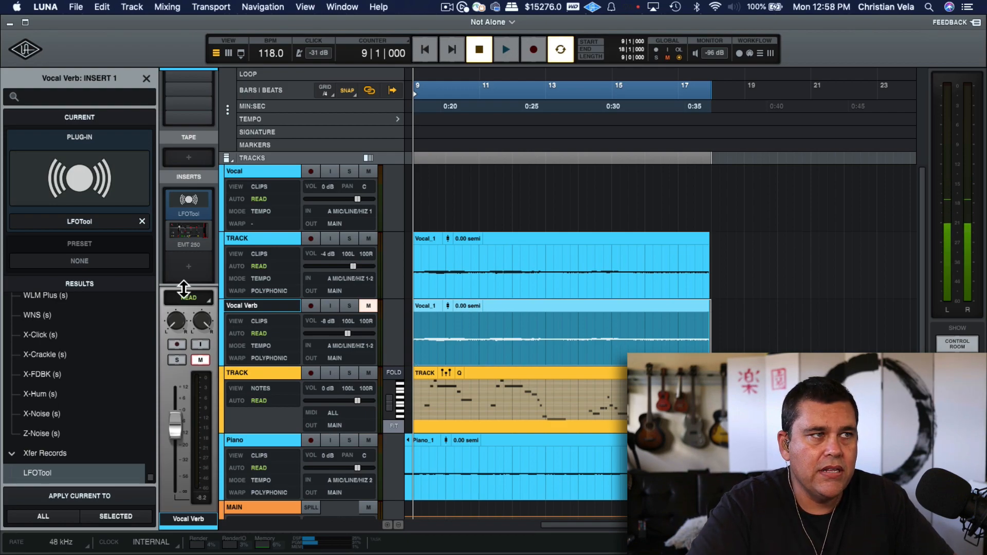
click(192, 243)
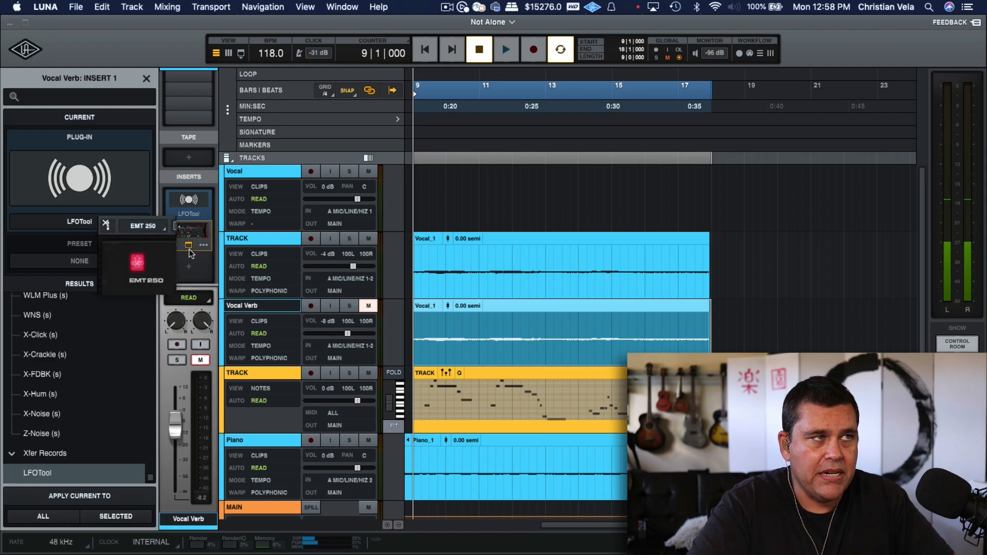
drag(231, 222, 530, 154)
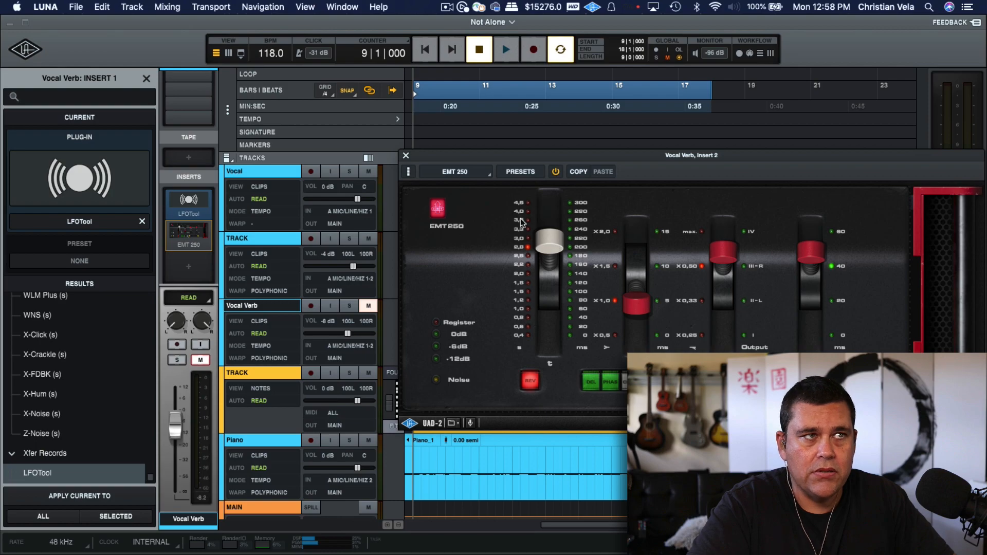
click(406, 155)
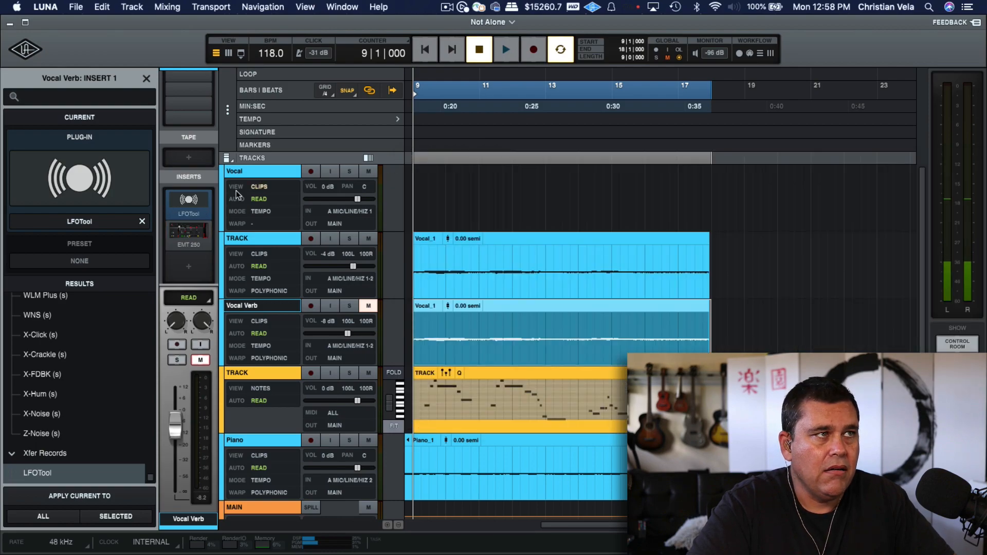
Turn off the LFOTool insert on Vocal Verb, then unmute and solo the track and listen to it.
right_click(189, 206)
click(216, 307)
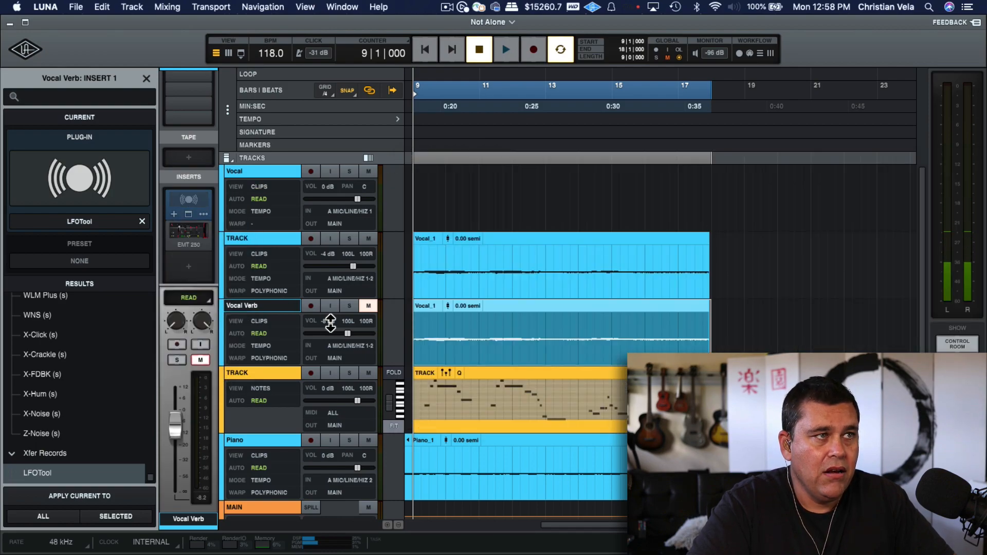
click(367, 307)
click(350, 306)
key(space)
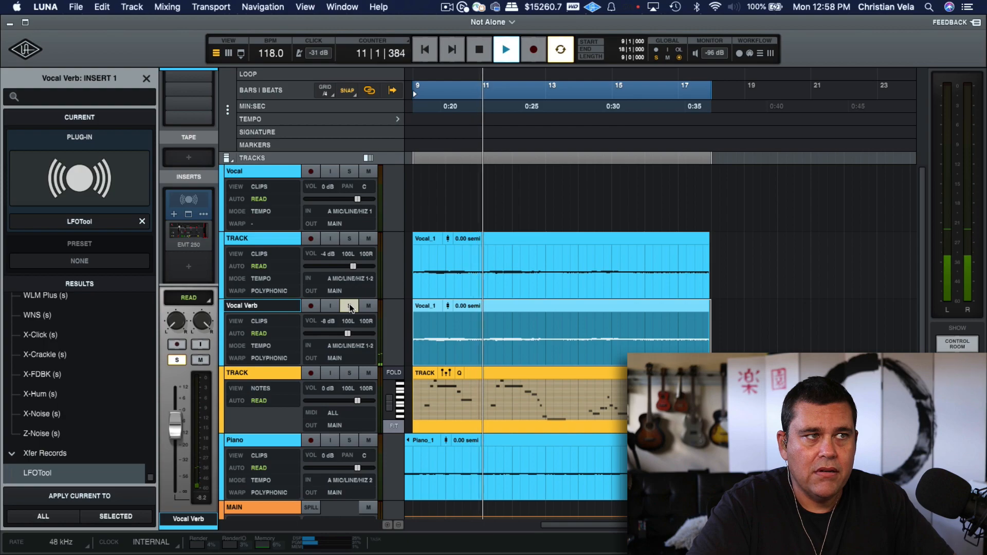
key(space)
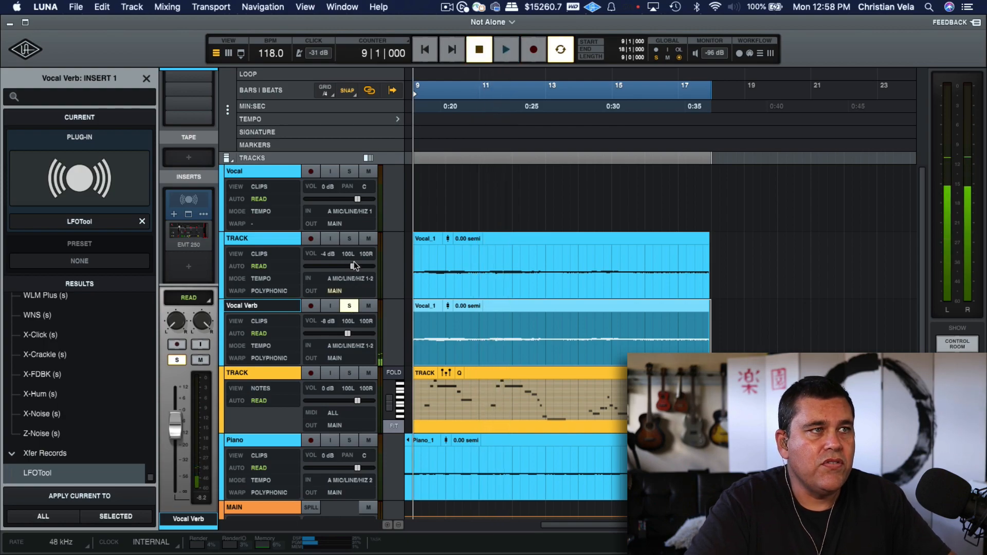
Solo the stereo vocal copy together with Vocal Verb and play both tracks from bar 9.
click(351, 237)
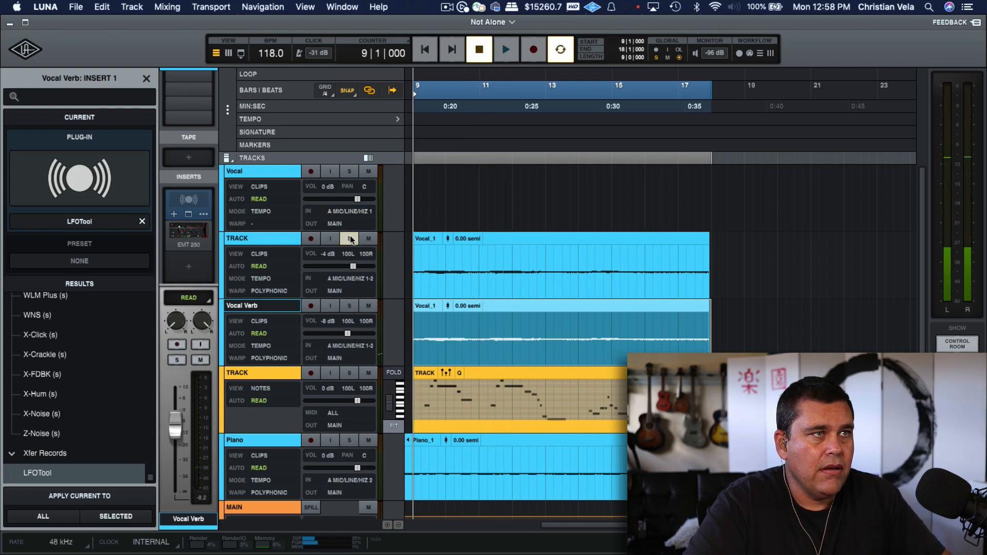
shift+click(350, 308)
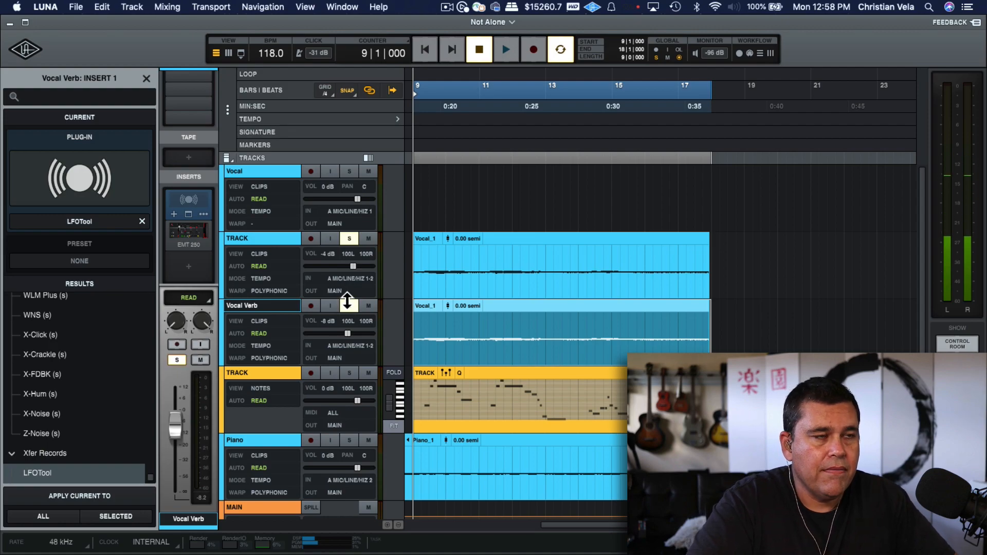
key(space)
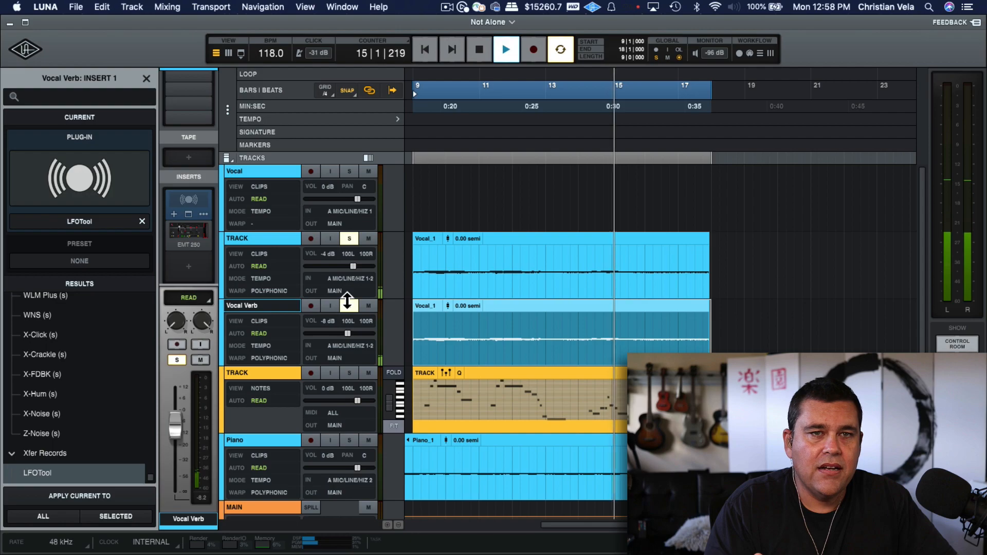
key(space)
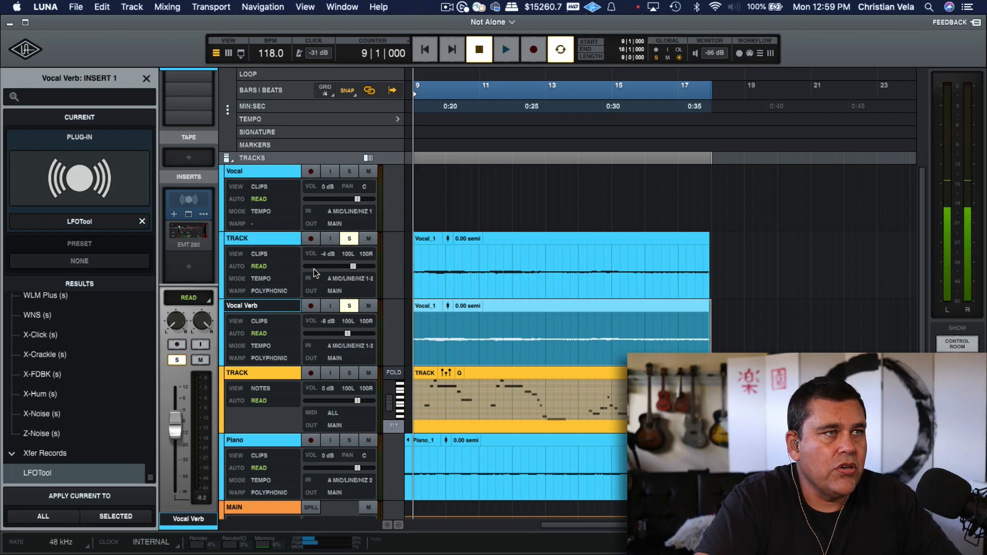
key(space)
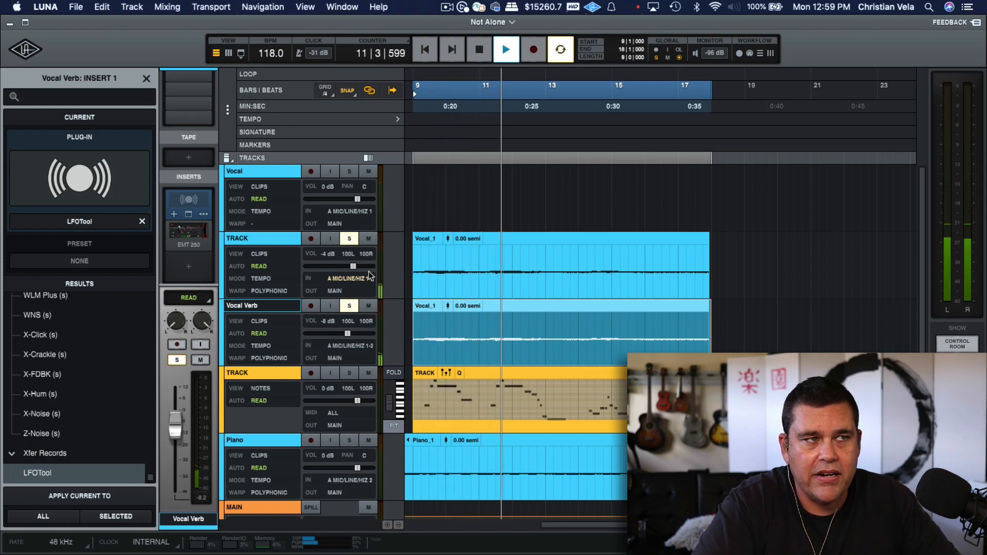
Turn the LFOTool insert on Vocal Verb back on and play the two soloed vocal tracks from bar 9.
key(space)
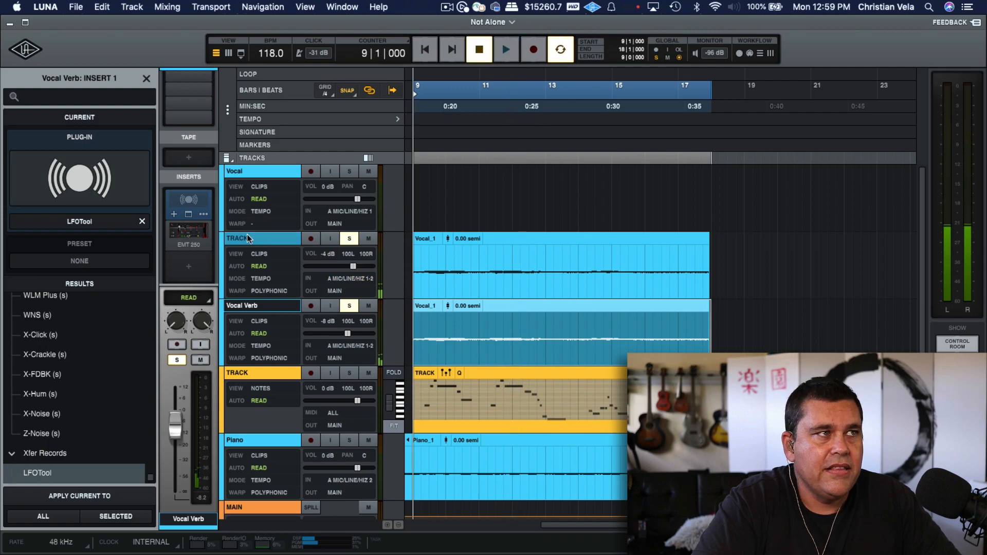
click(200, 217)
click(217, 309)
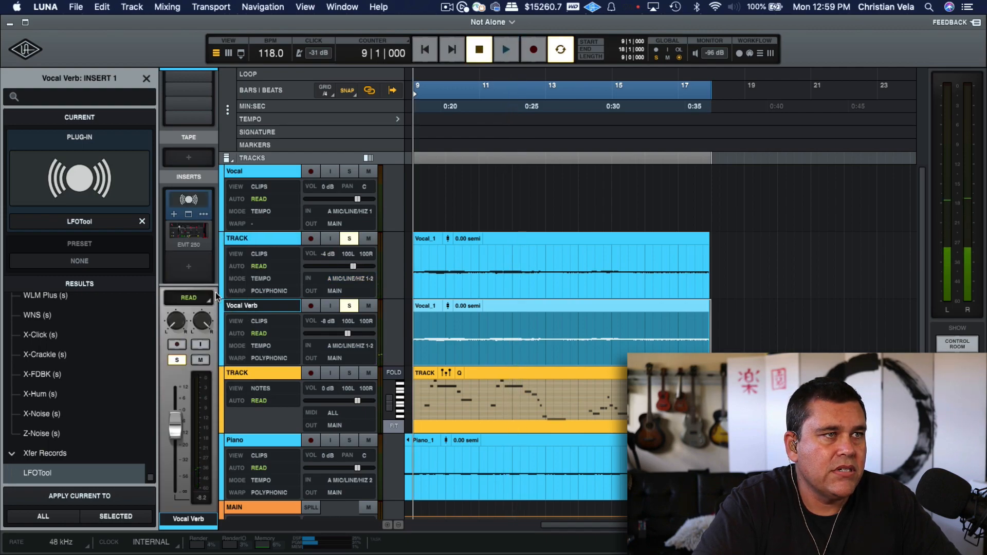
key(space)
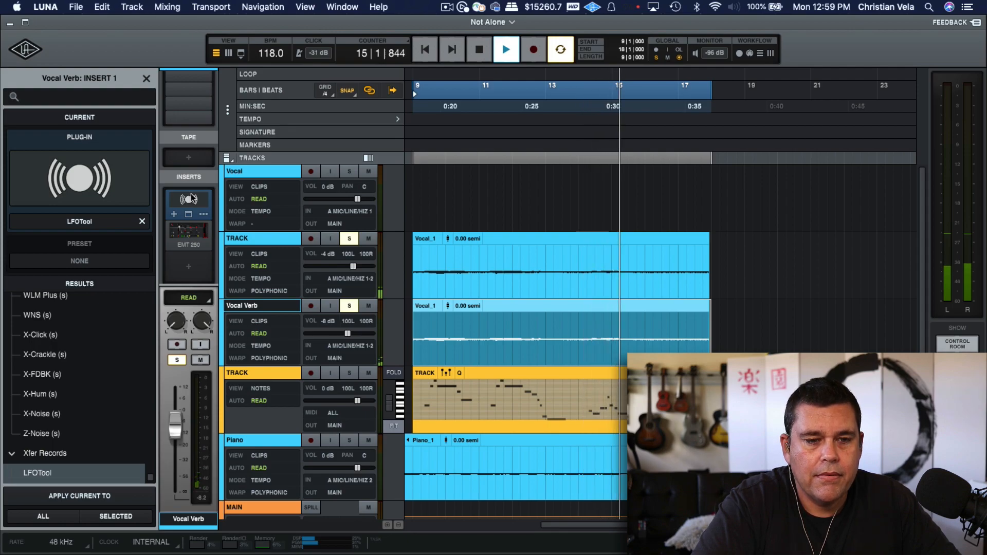
key(space)
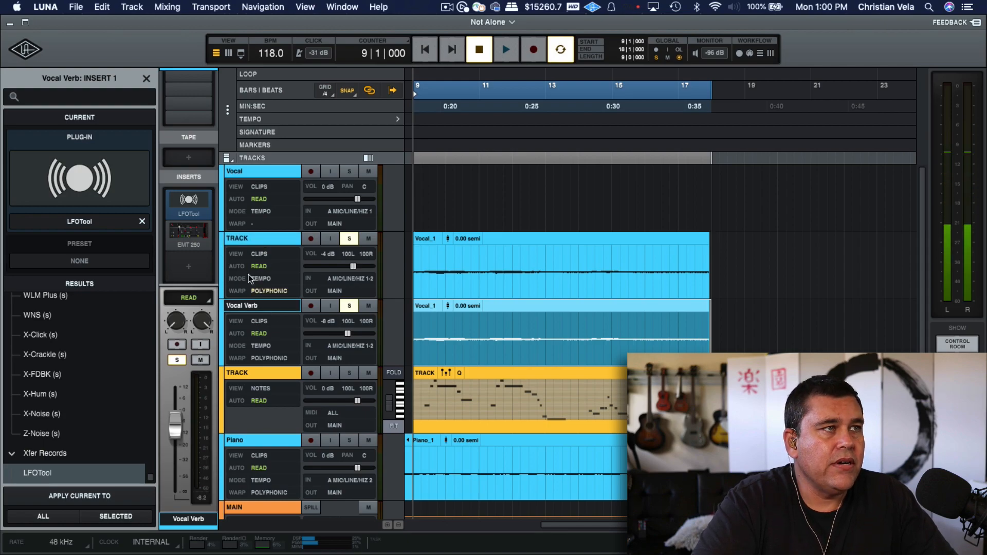
Open the LFOTool plug-in window from Vocal Verb's first insert and move it clear of the track controls.
click(188, 215)
drag(578, 136, 677, 54)
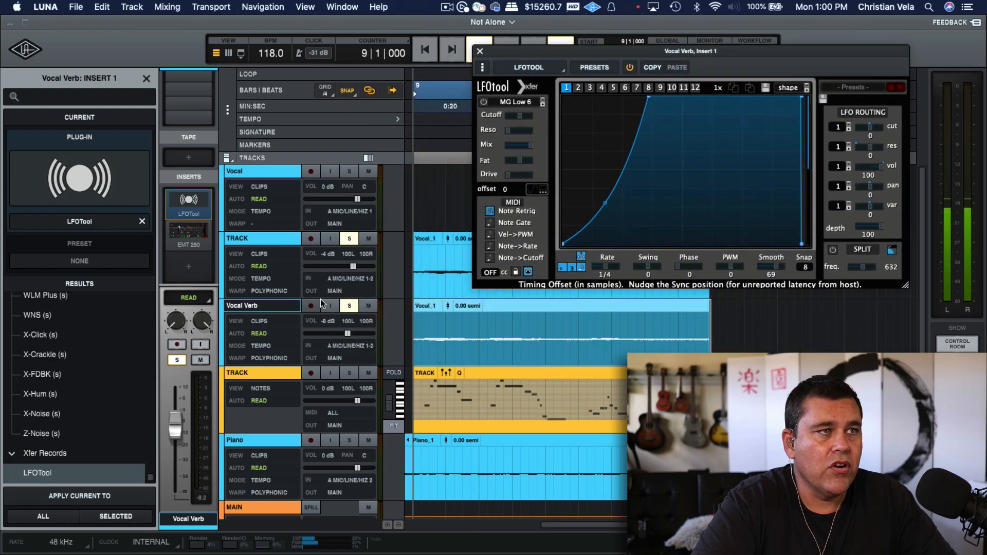
click(351, 307)
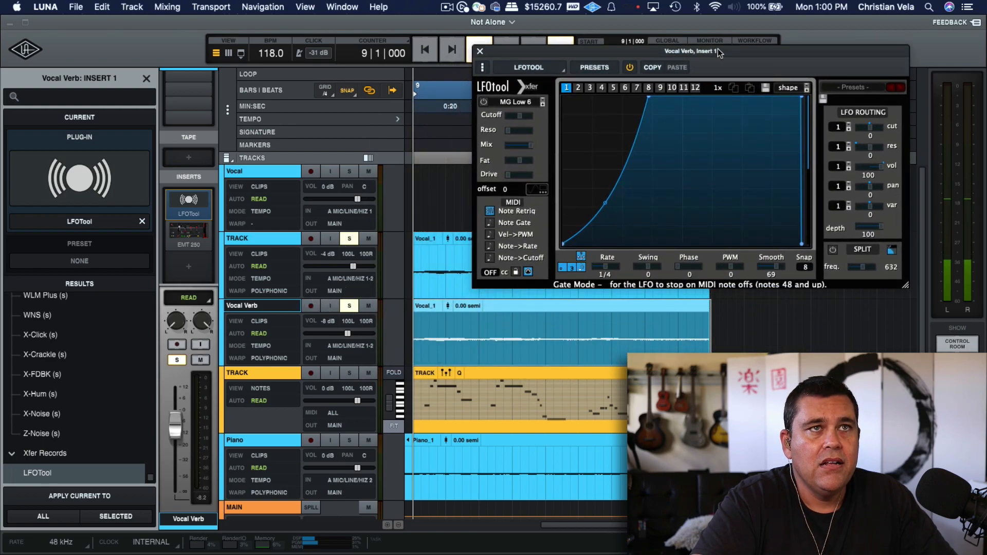
drag(718, 50, 708, 48)
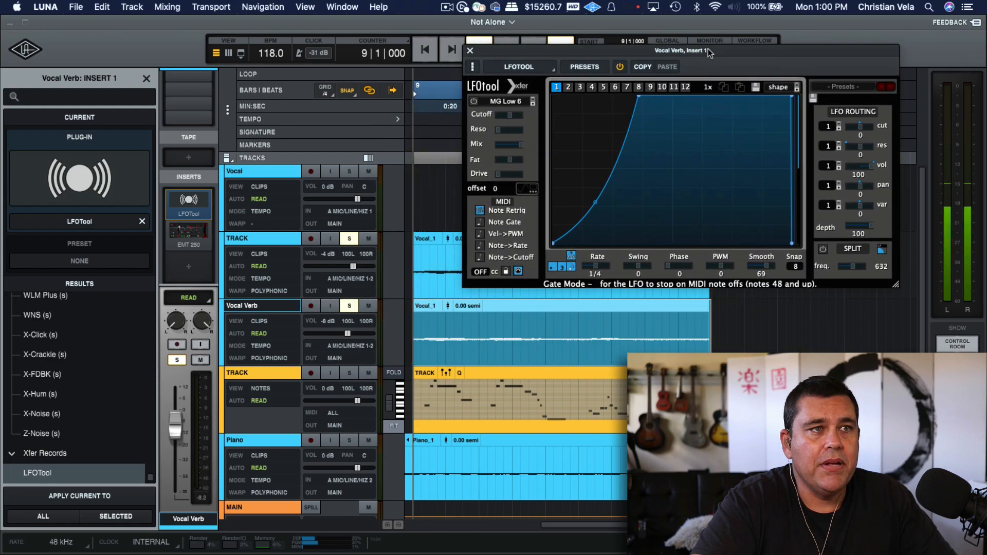
Open the yellow instrument track's MIDI output routing and inspect its Vocal Verb destination and channel.
click(269, 373)
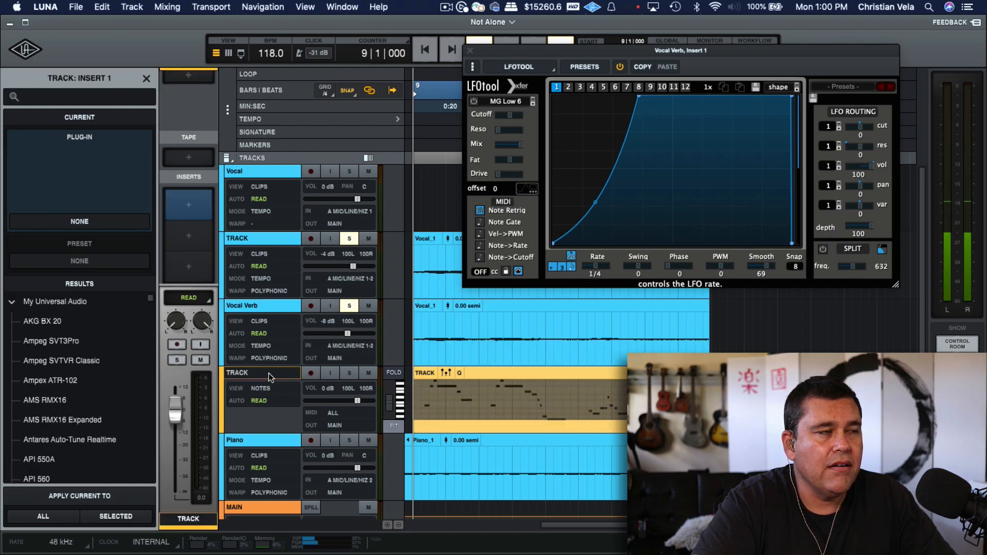
click(343, 426)
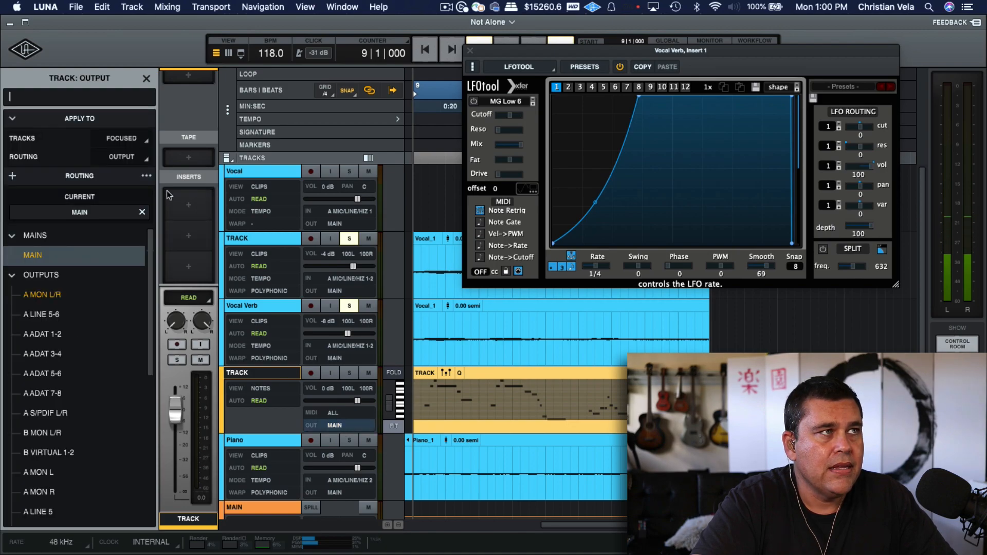
click(140, 157)
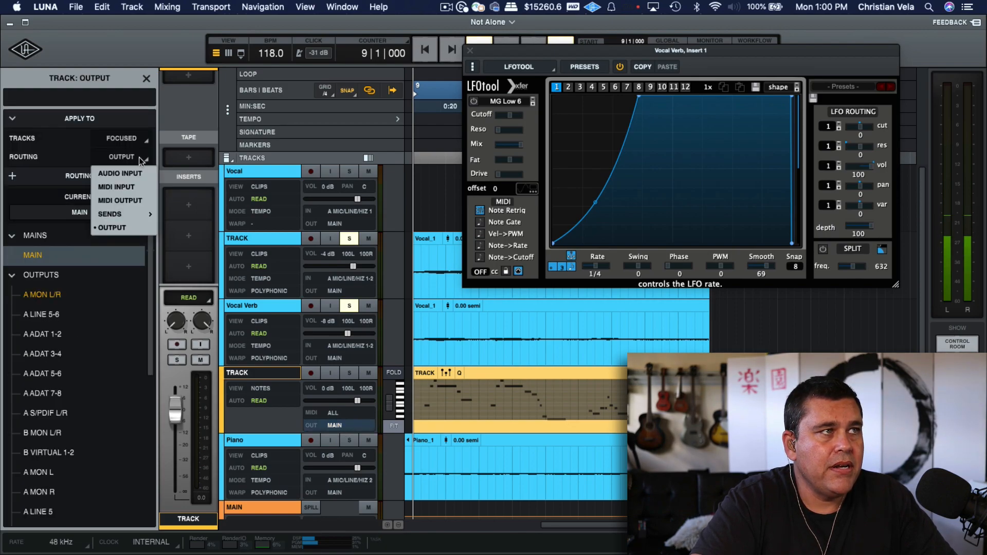
click(138, 201)
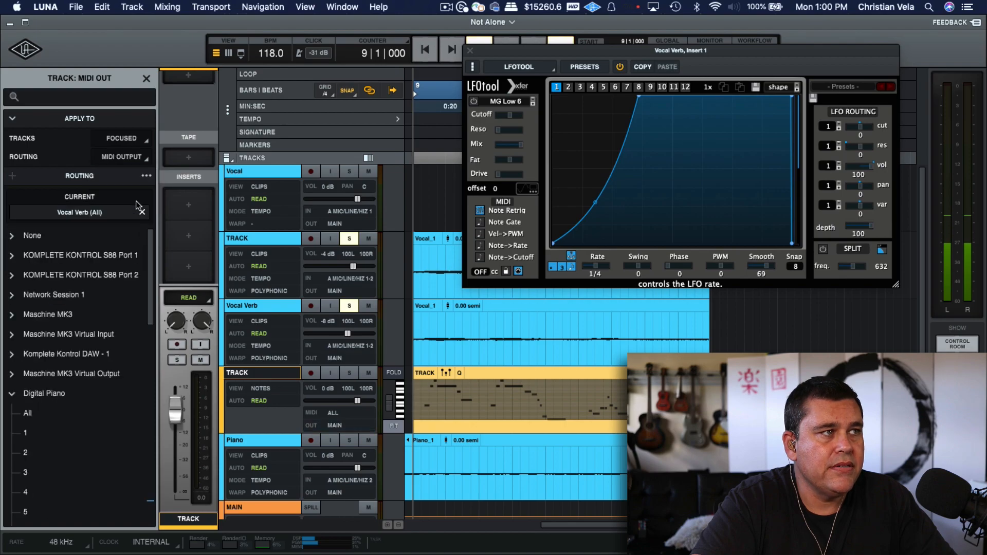
click(15, 397)
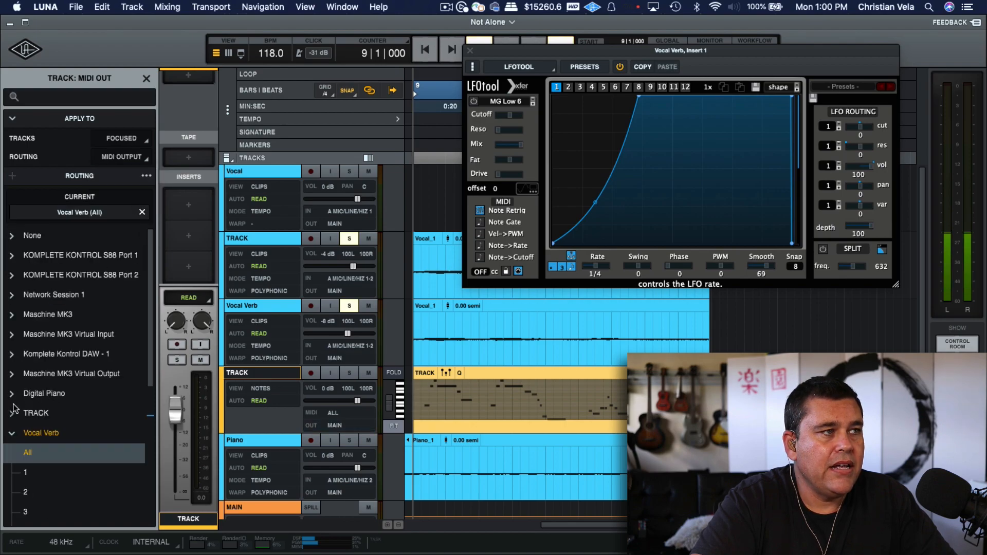
click(52, 432)
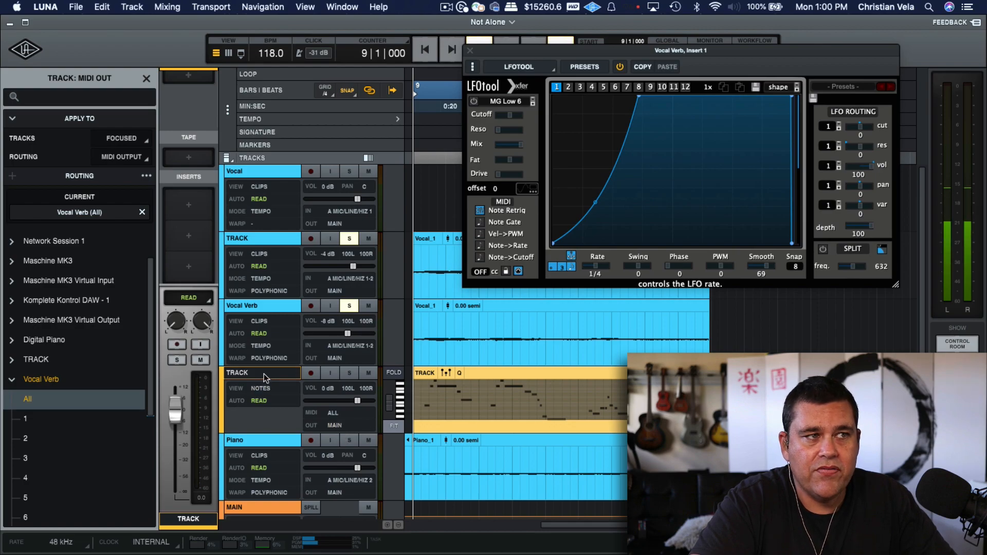
Locate the LFOTool insert on Vocal Verb, then recheck which MIDI output the yellow instrument track feeds.
click(295, 306)
mouse_move(191, 216)
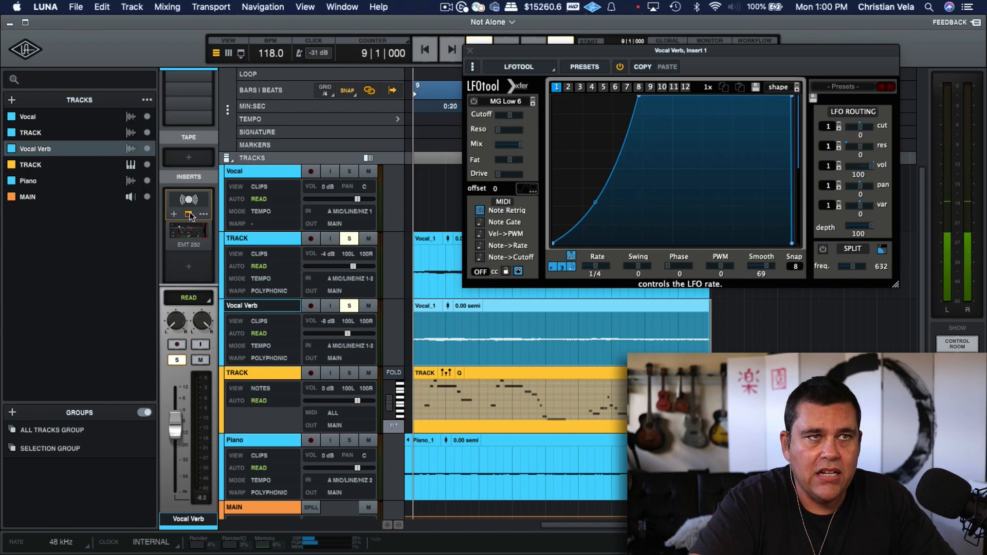
click(266, 371)
click(351, 425)
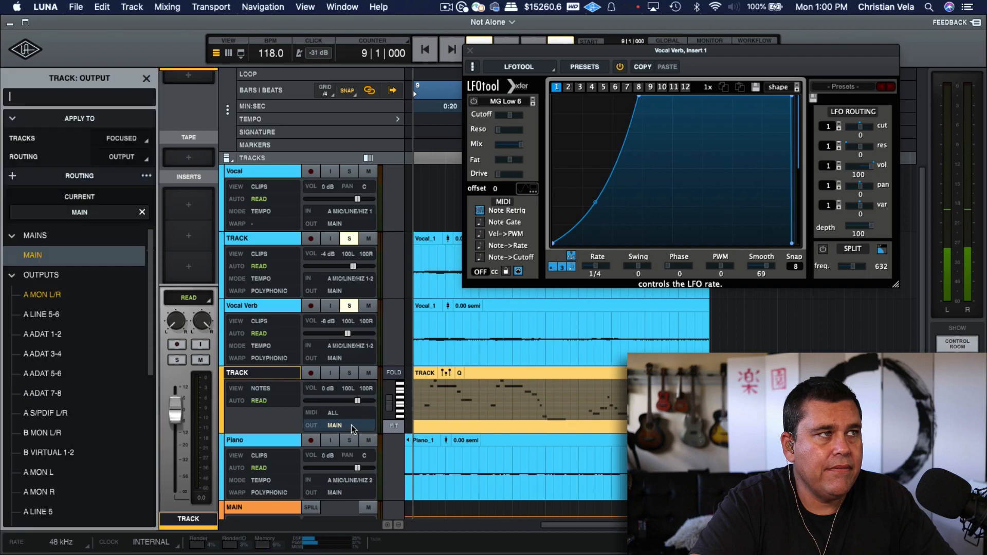
click(138, 158)
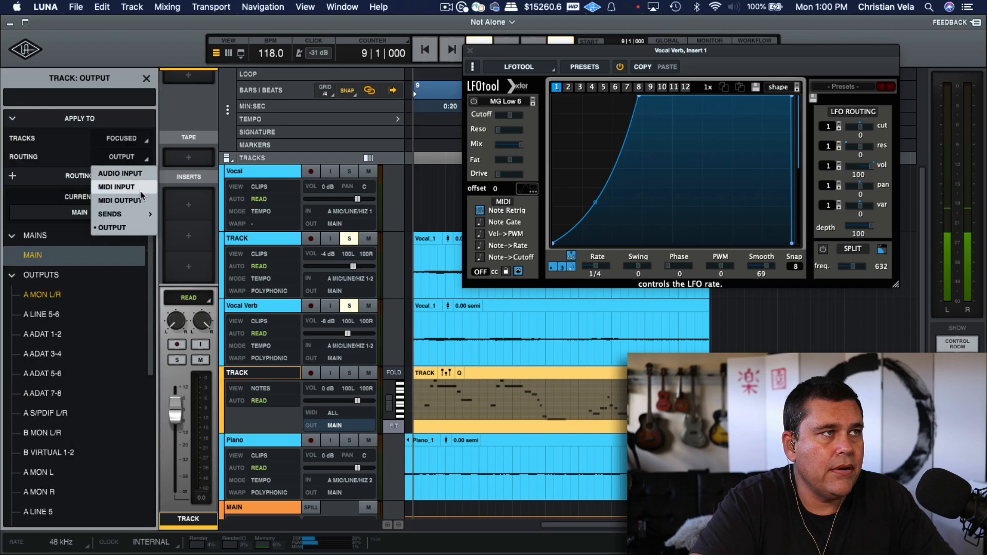
click(124, 208)
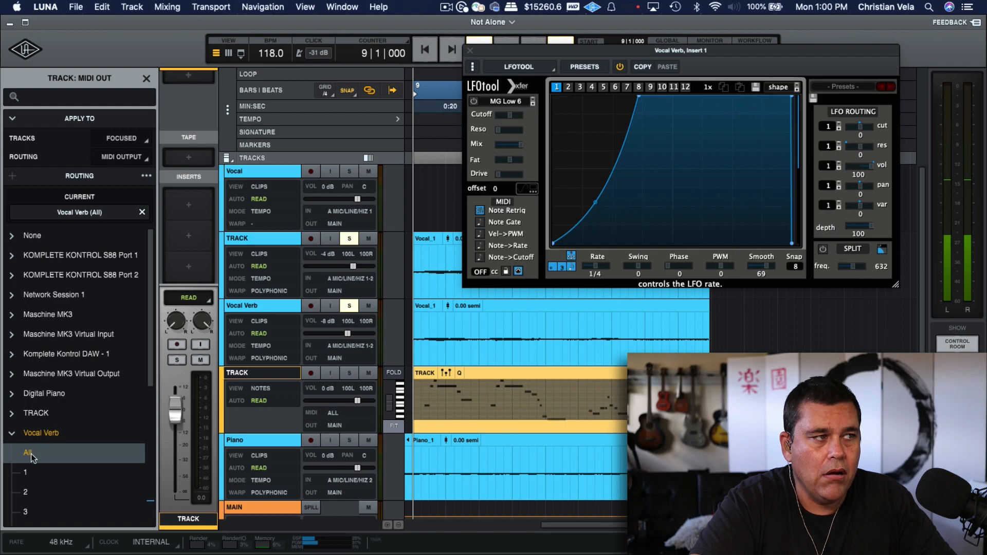
Bring up LFOTool on Vocal Verb, examine its Note Retrig MIDI option, and play the soloed vocal tracks from bar 9.
click(265, 304)
click(188, 215)
click(188, 215)
drag(630, 48, 639, 69)
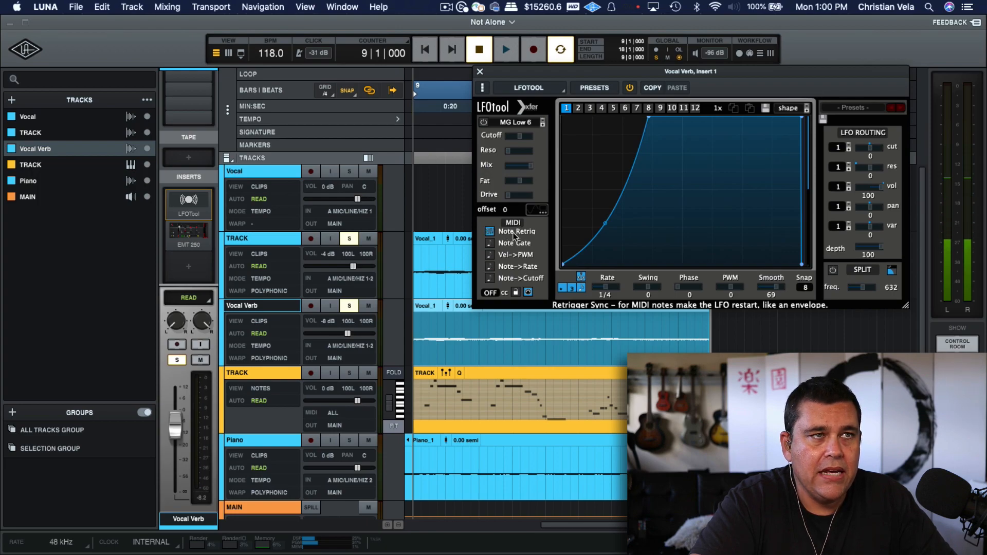
click(492, 233)
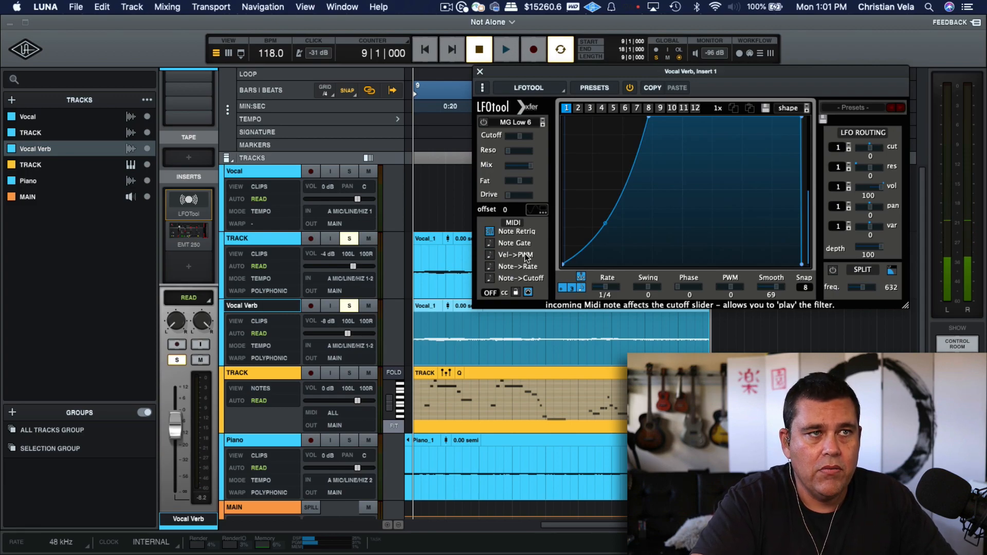
key(space)
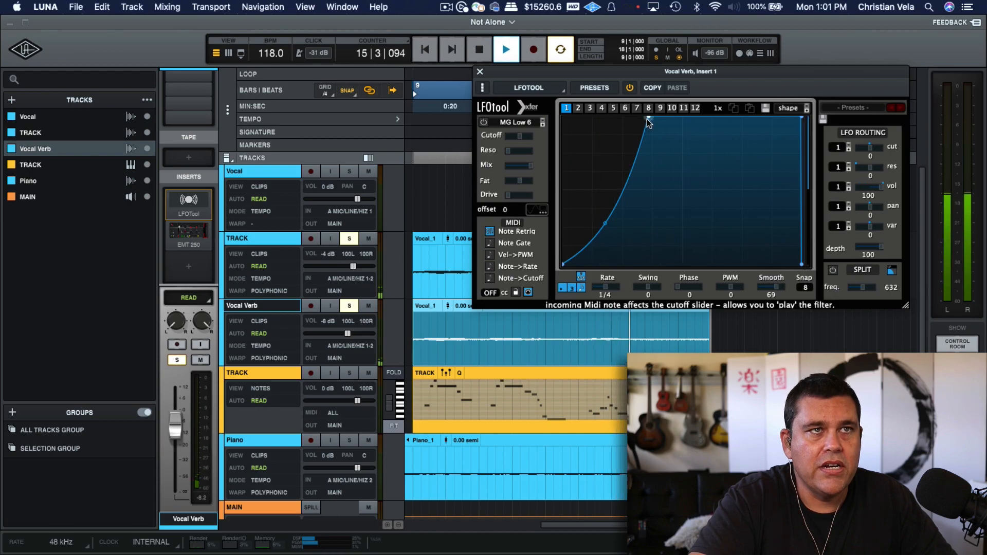
key(space)
Try LFOTool's curve peak at the cycle's start and near its end, audition the slower rise, and return the peak to about one third.
drag(648, 119, 562, 95)
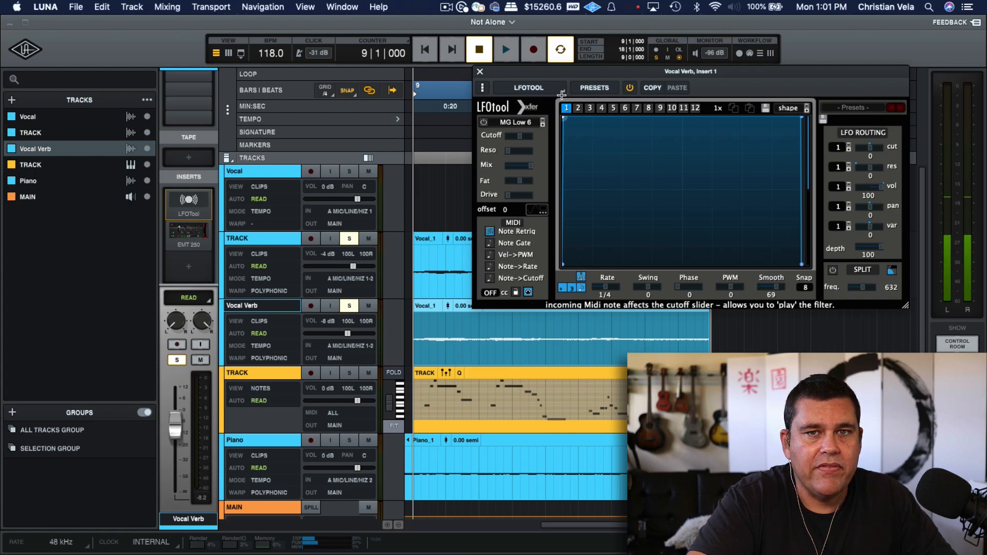
drag(561, 95, 758, 77)
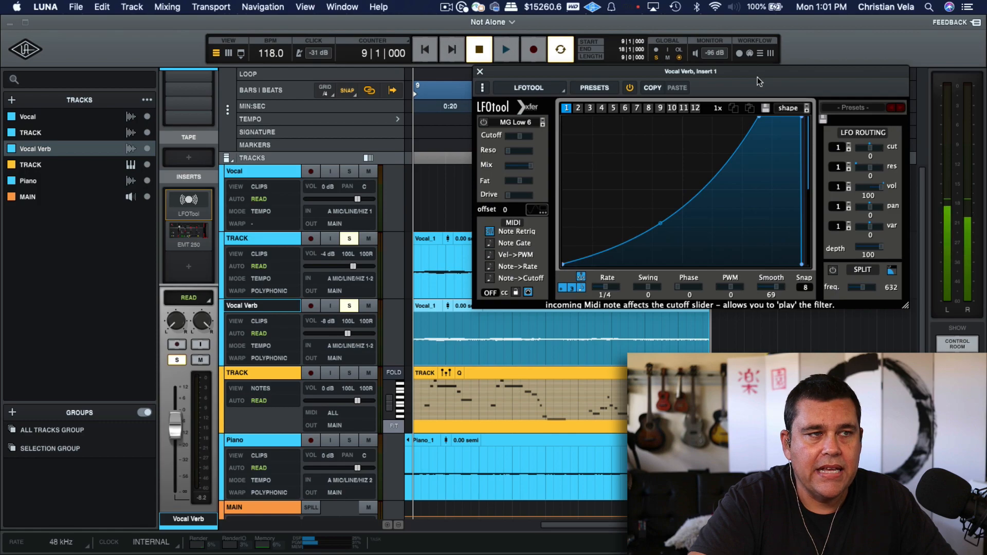
key(space)
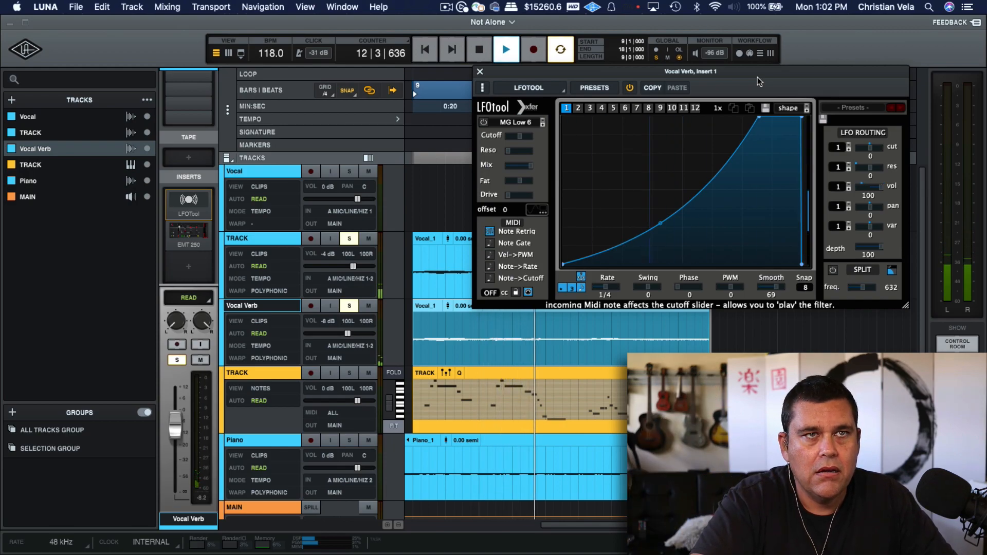
key(space)
drag(759, 118, 645, 78)
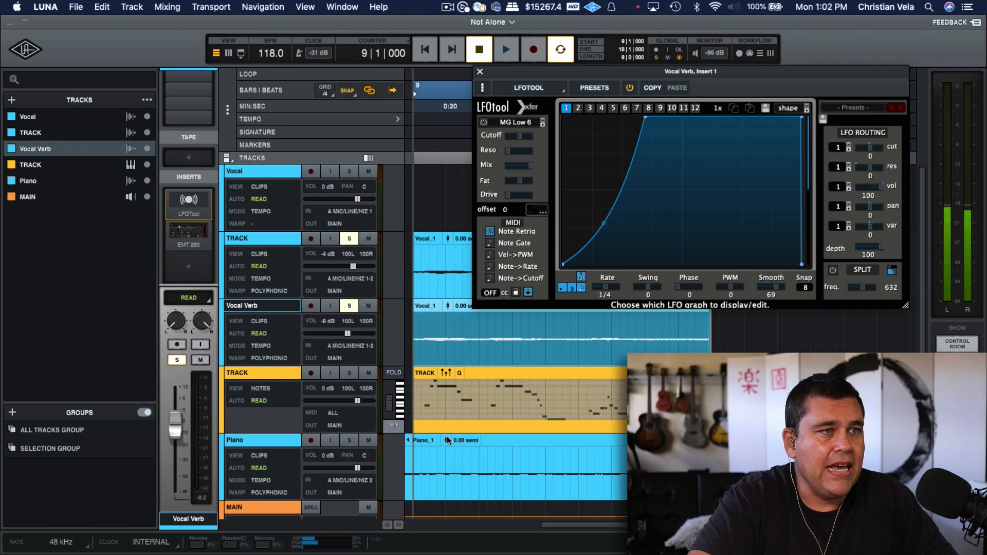
Select the MIDI clip on the yellow instrument track and zoom into its notes, then return to the track overview.
click(526, 377)
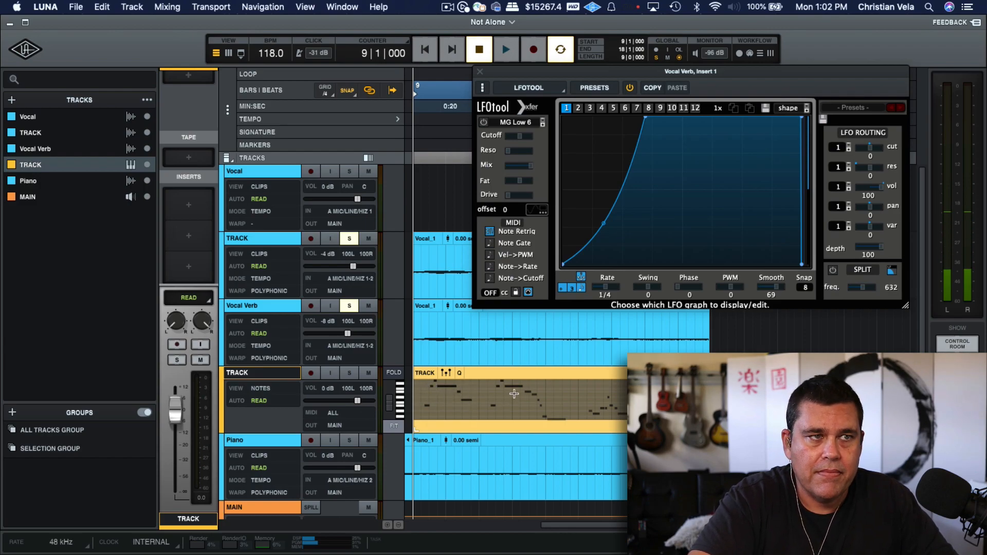
key(e)
key(e)
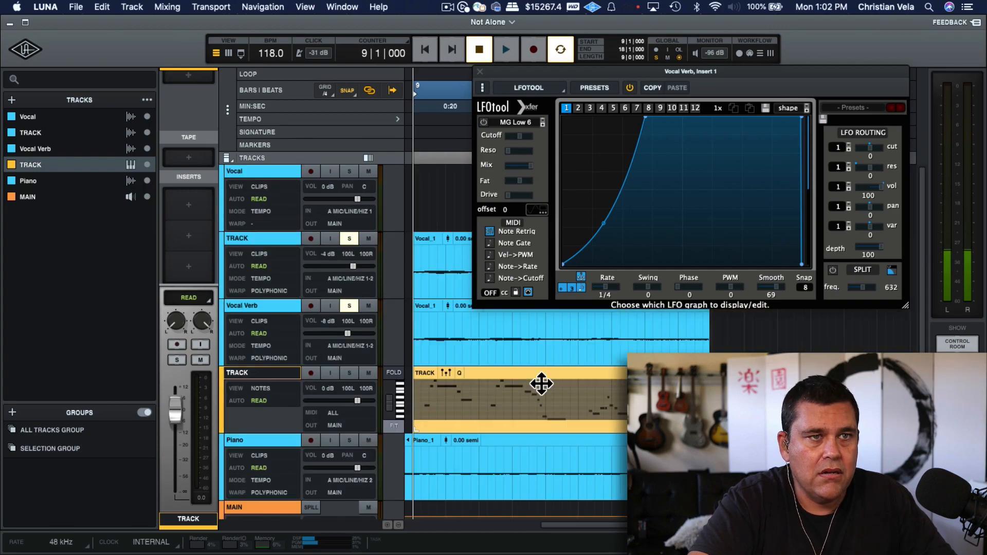